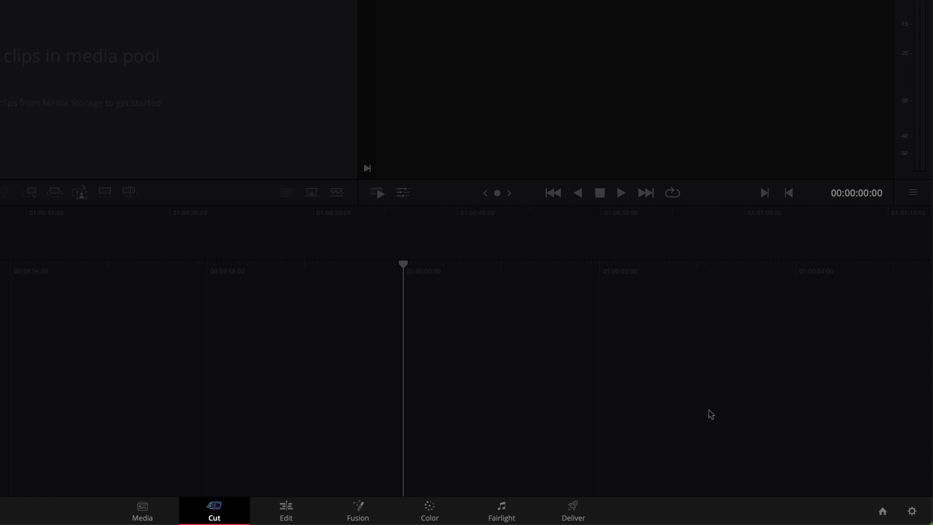
Step: In Master Settings, set the timeline to 3840 x 2160 Ultra HD at 24 fps
left_click(911, 509)
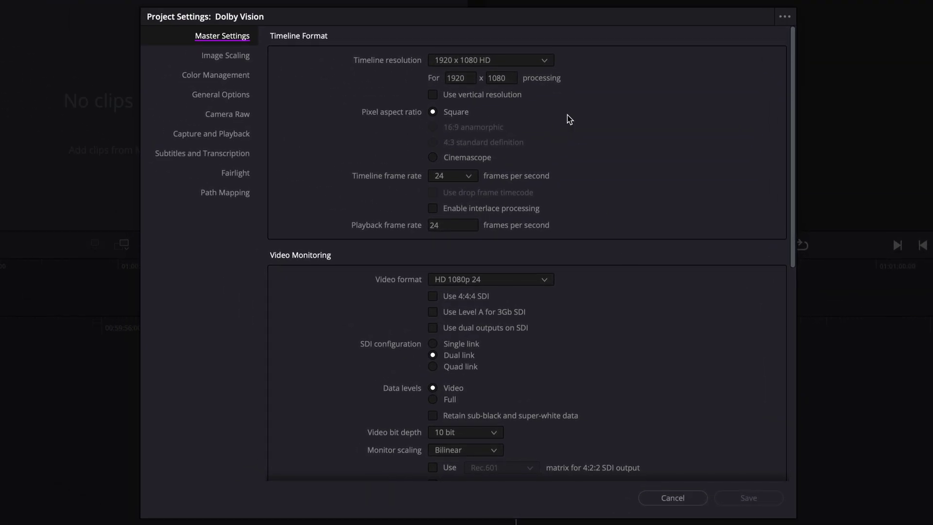
left_click(546, 62)
scroll(528, 140, "down", 3)
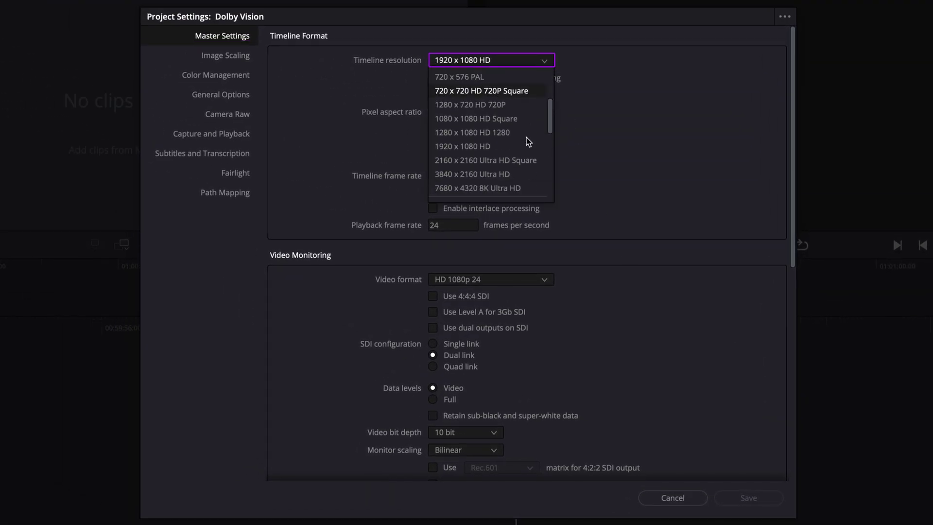
left_click(517, 177)
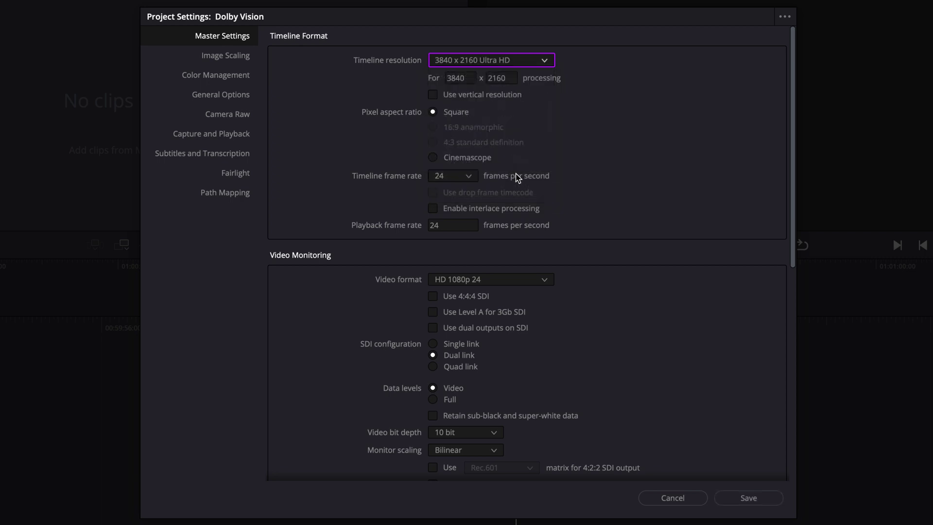
left_click(473, 180)
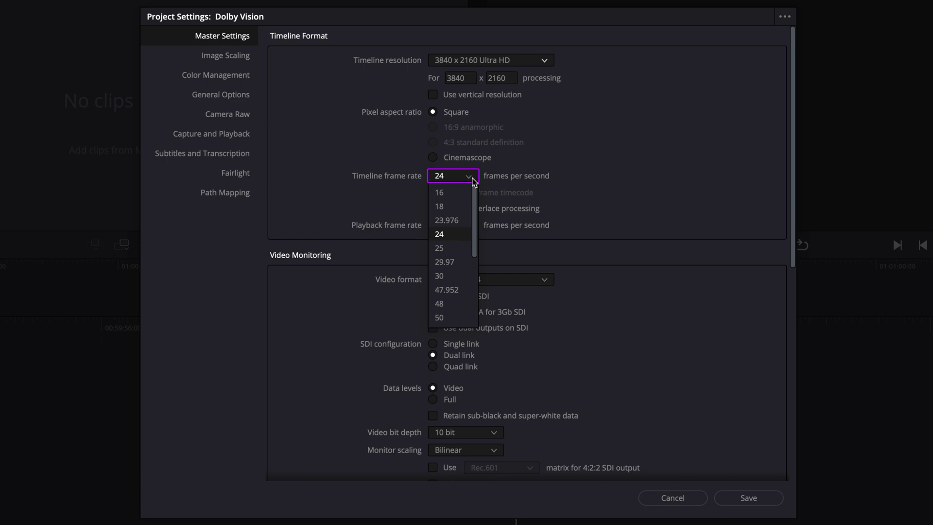
left_click(456, 235)
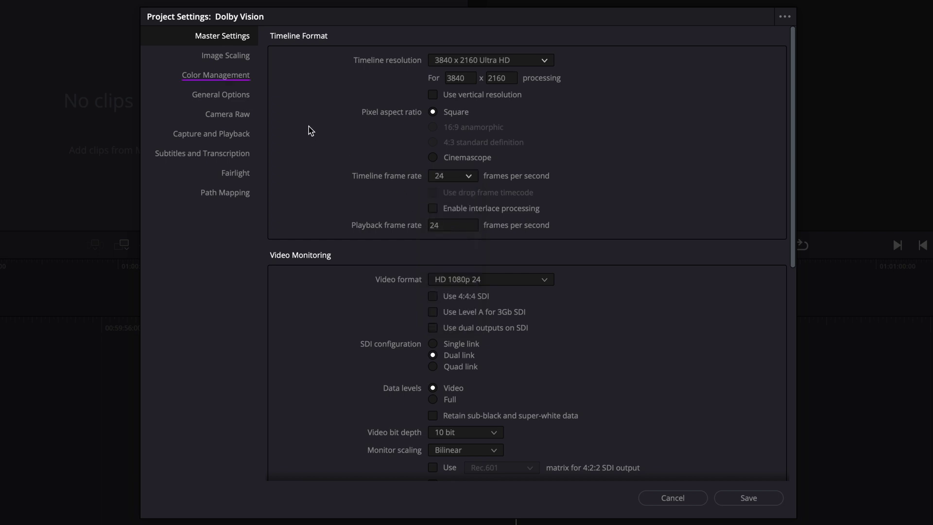
Step: Set colour science to DaVinci YRGB Color Managed, HDR mode, with HDR PQ output
left_click(234, 75)
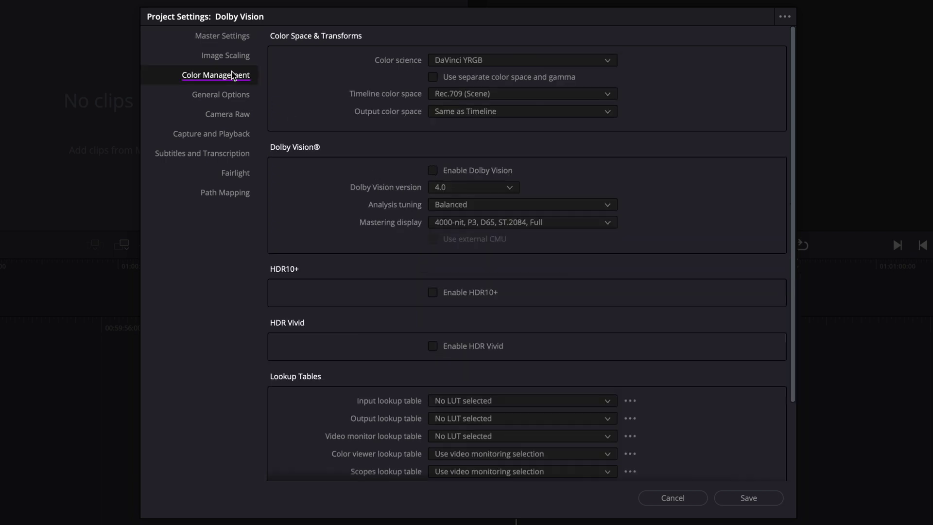
left_click(459, 63)
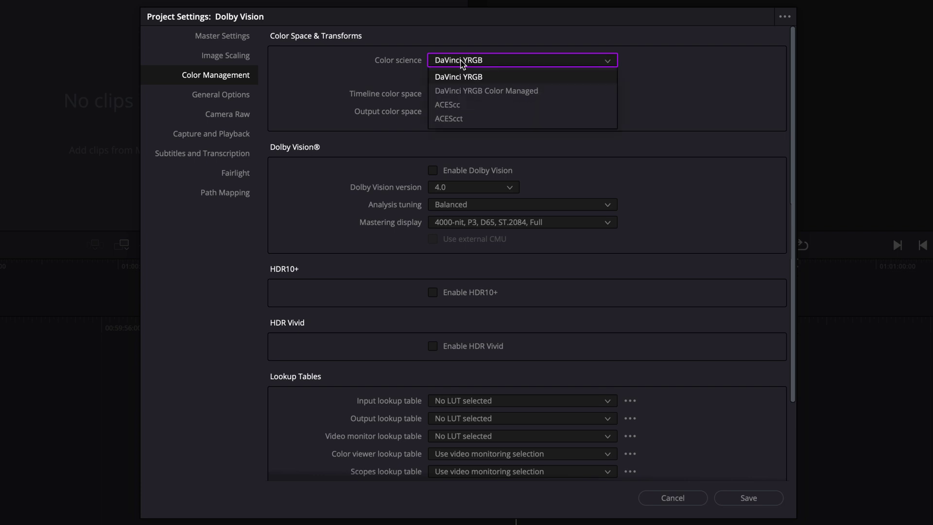
left_click(549, 94)
left_click(563, 95)
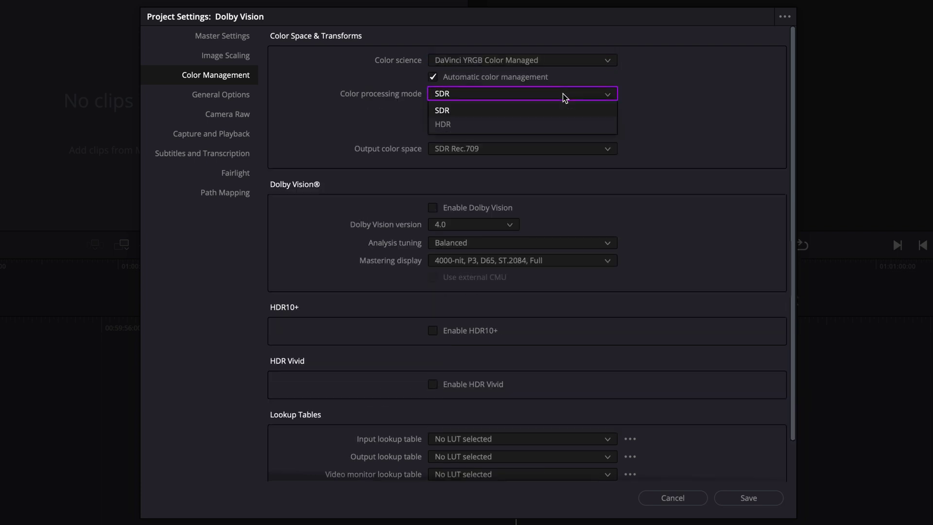
left_click(575, 124)
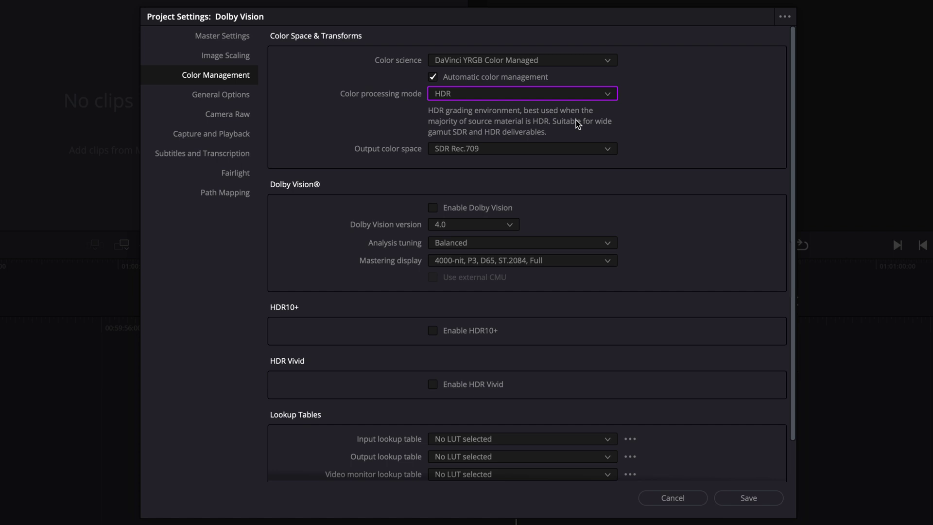
left_click(575, 151)
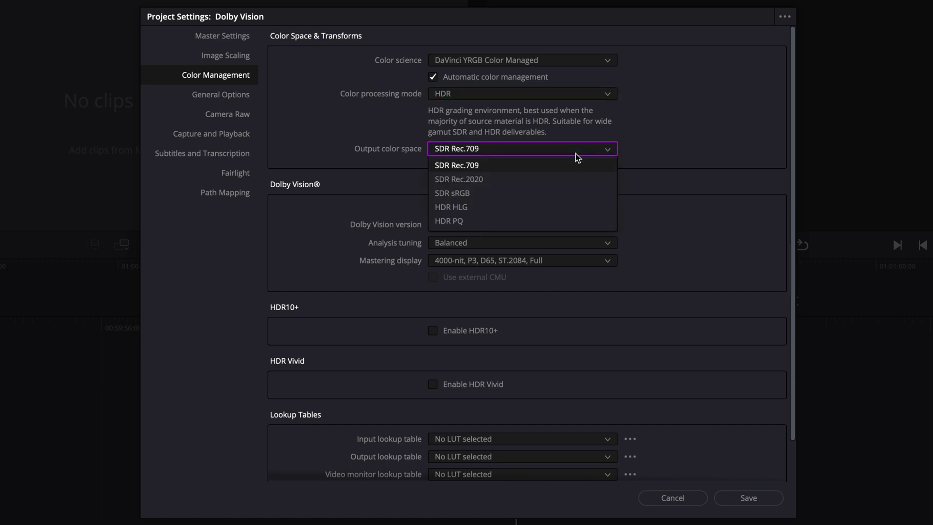
left_click(567, 222)
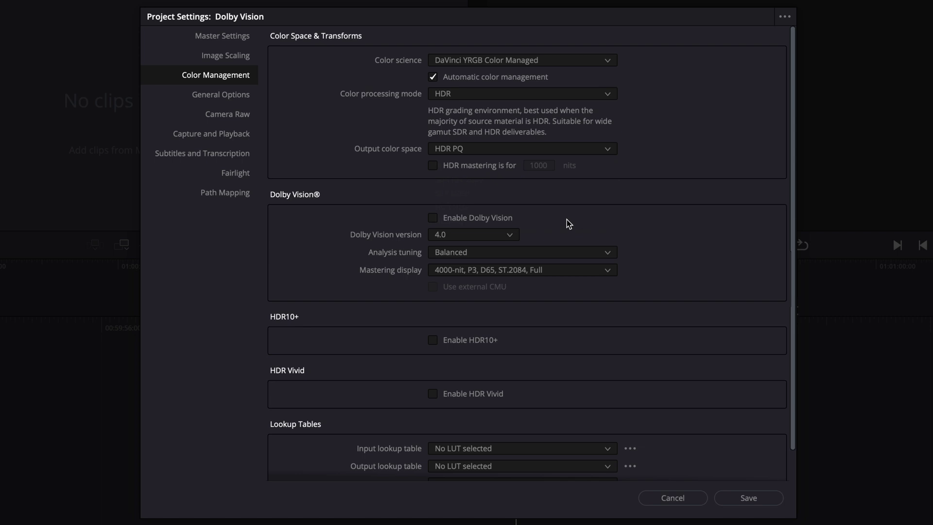
Step: Enable Dolby Vision with a 1000-nit BT.2020 mastering display and save the settings
left_click(481, 223)
left_click(519, 272)
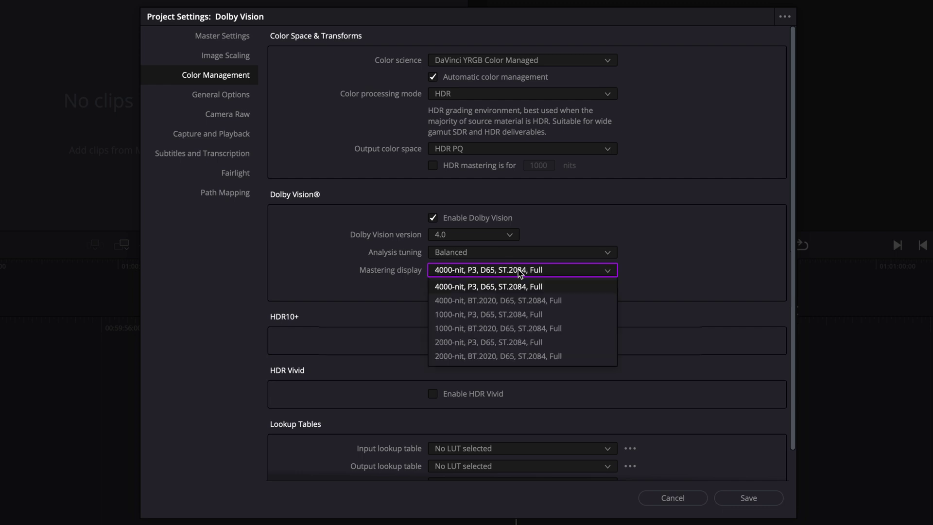
left_click(541, 332)
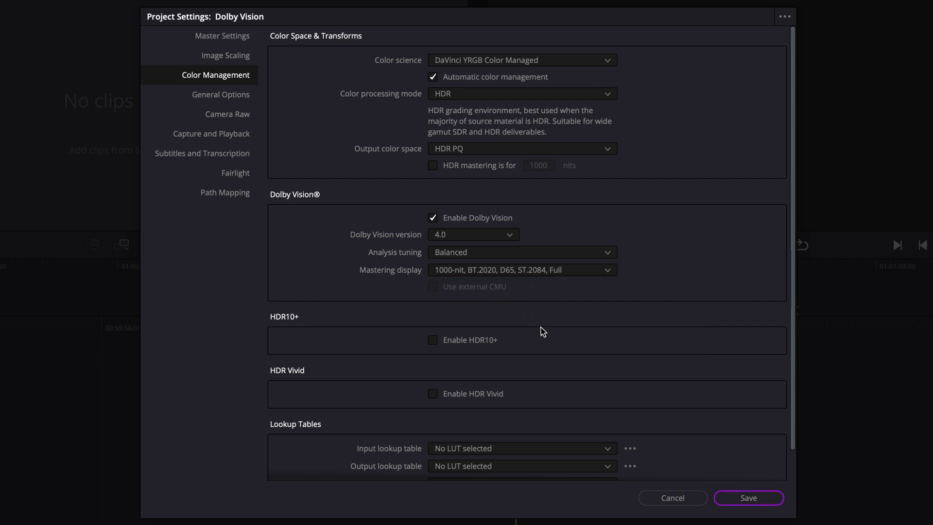
left_click(745, 497)
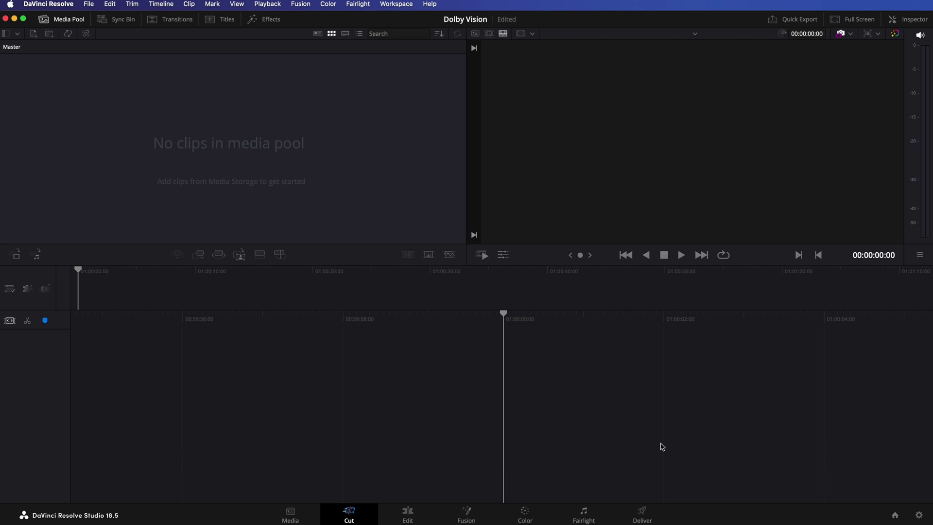
Step: Switch to the Media page to view the iPhone, V-Log Camera and DSLR bins
left_click(302, 518)
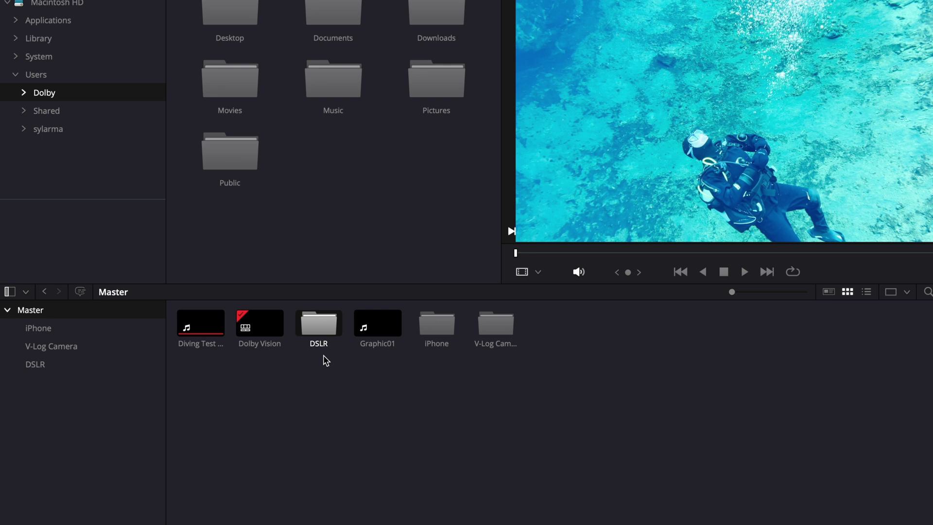
Step: Tag the iPhone clips Rec.2100 HLG and the V-Log clips Rec.2020 HLG
left_click(86, 333)
right_click(444, 320)
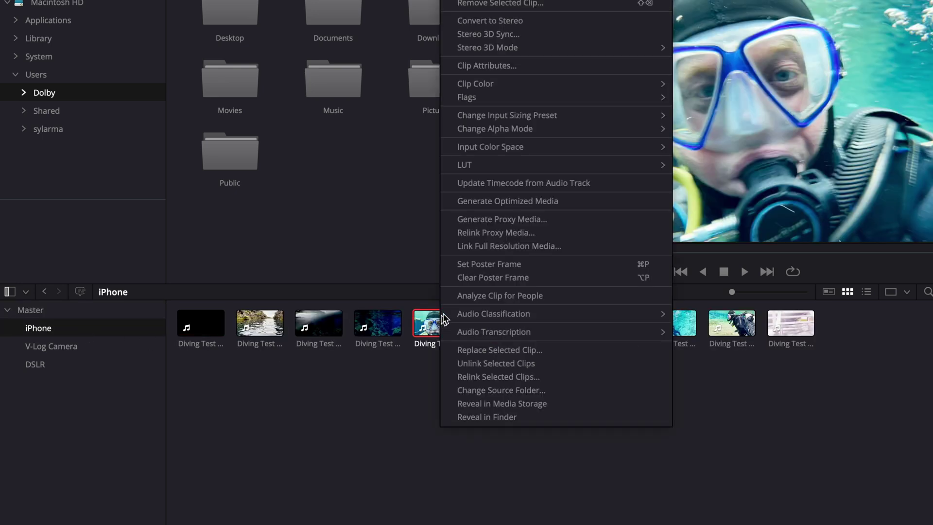
mouse_move(706, 465)
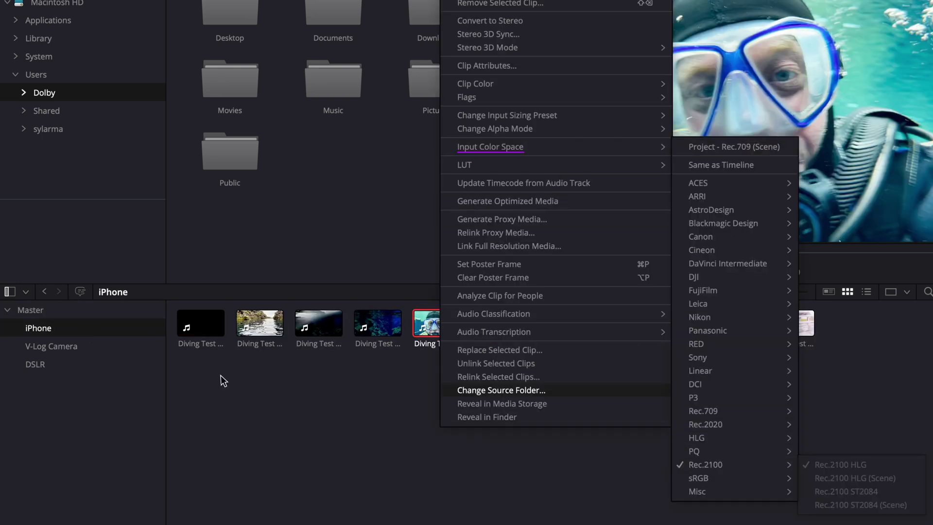
left_click(316, 321)
right_click(316, 320)
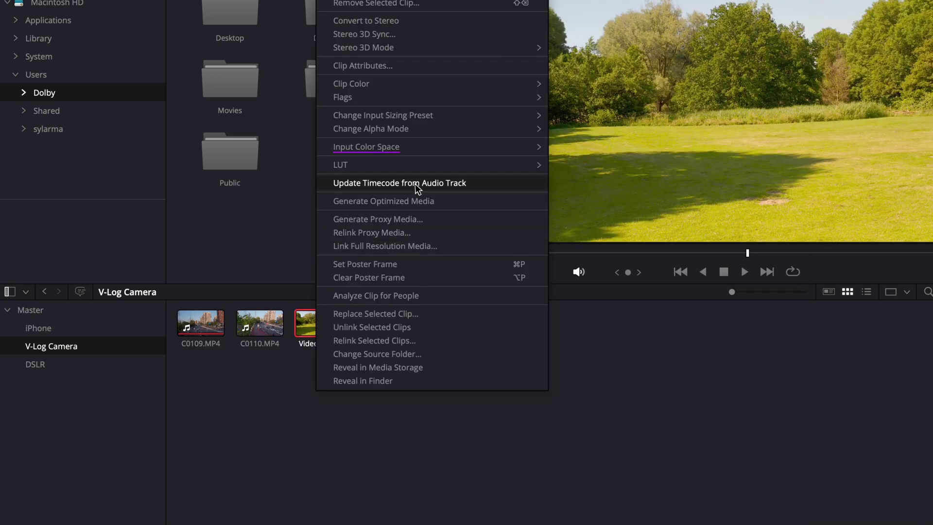
mouse_move(573, 438)
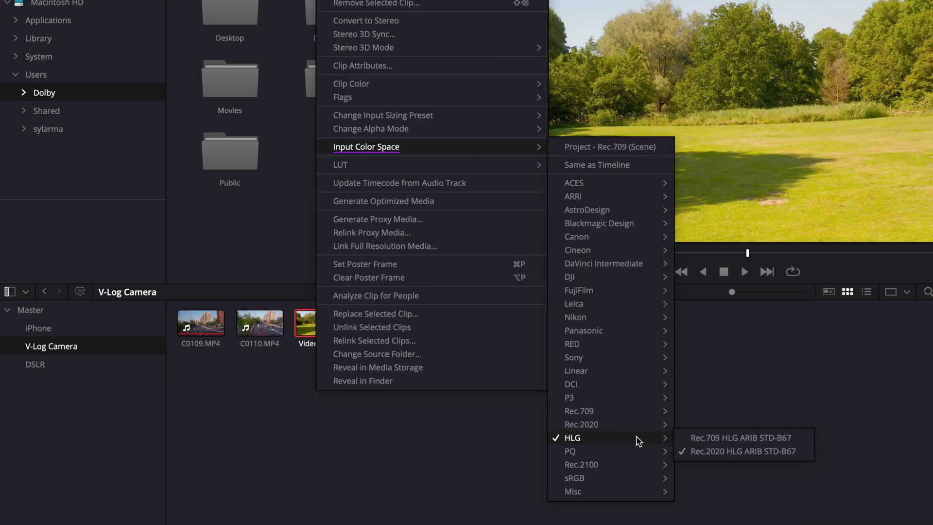
Step: Tag the DSLR clips S-Gamut3/S-Log3 and return to the Edit page timeline
left_click(161, 416)
left_click(98, 365)
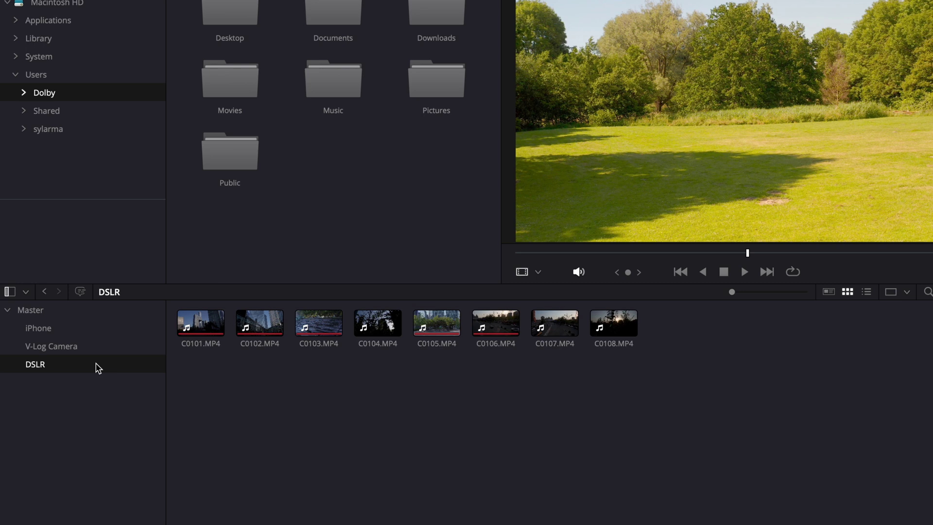
left_click(198, 324)
right_click(206, 328)
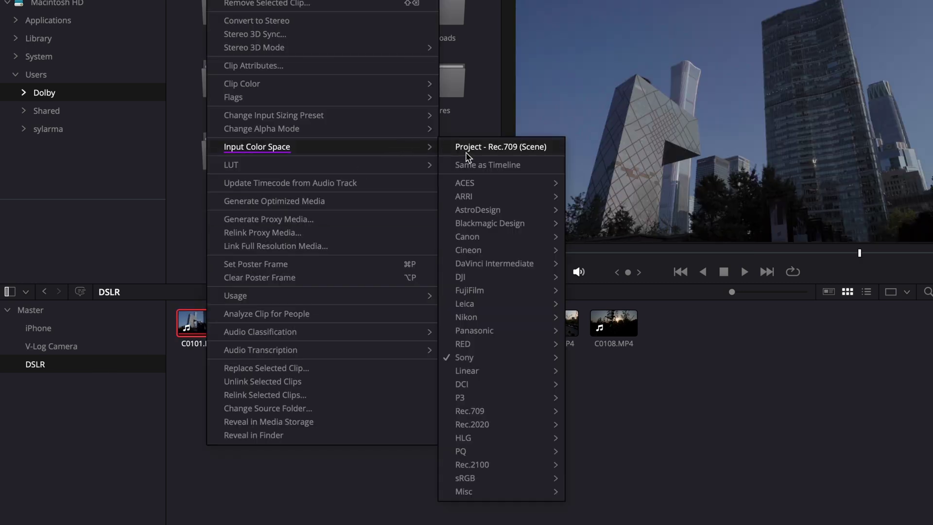
mouse_move(470, 258)
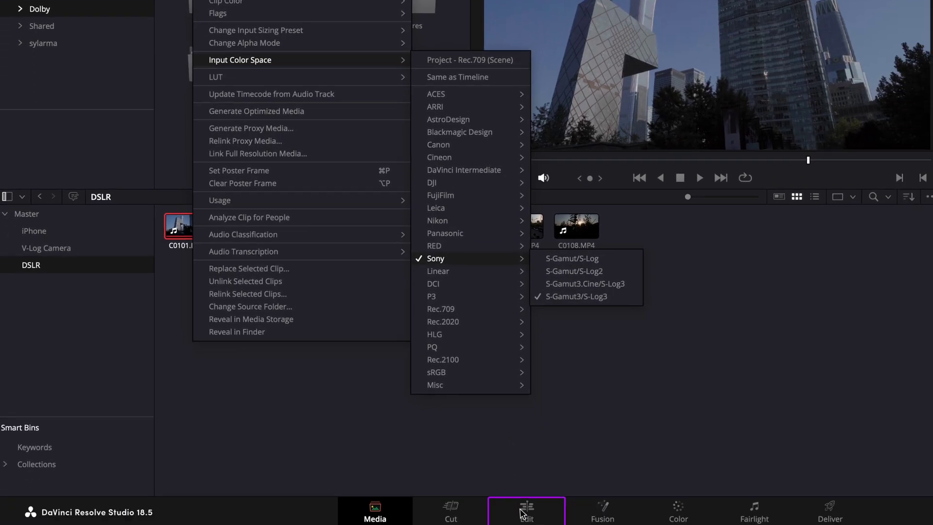
left_click(525, 508)
left_click(496, 300)
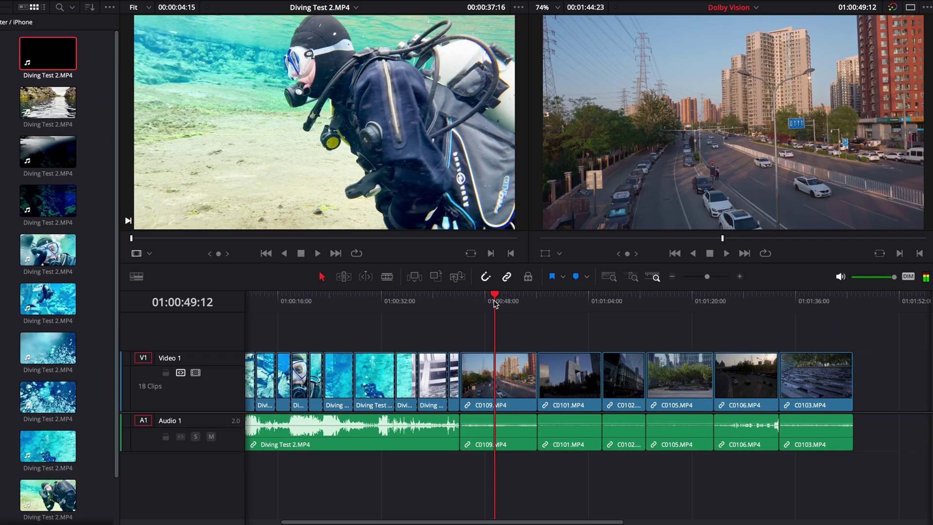
left_click(573, 302)
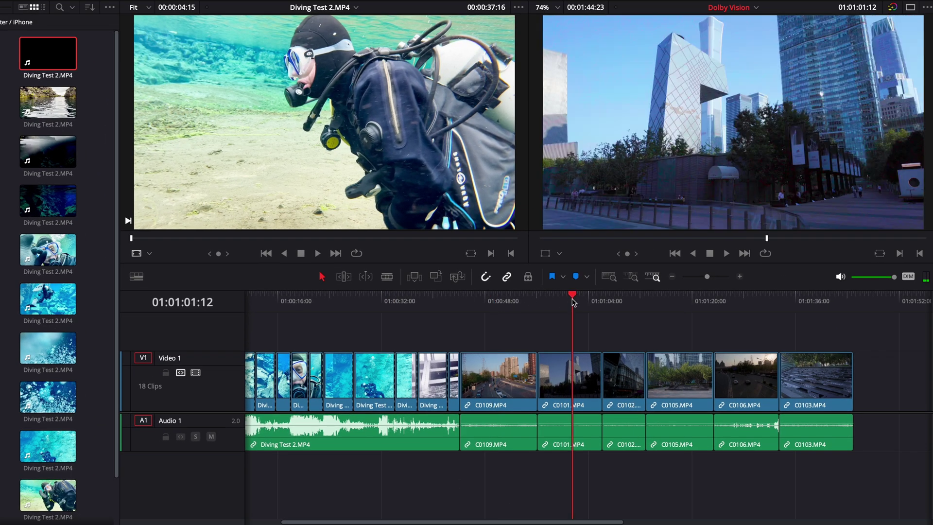
left_click(663, 305)
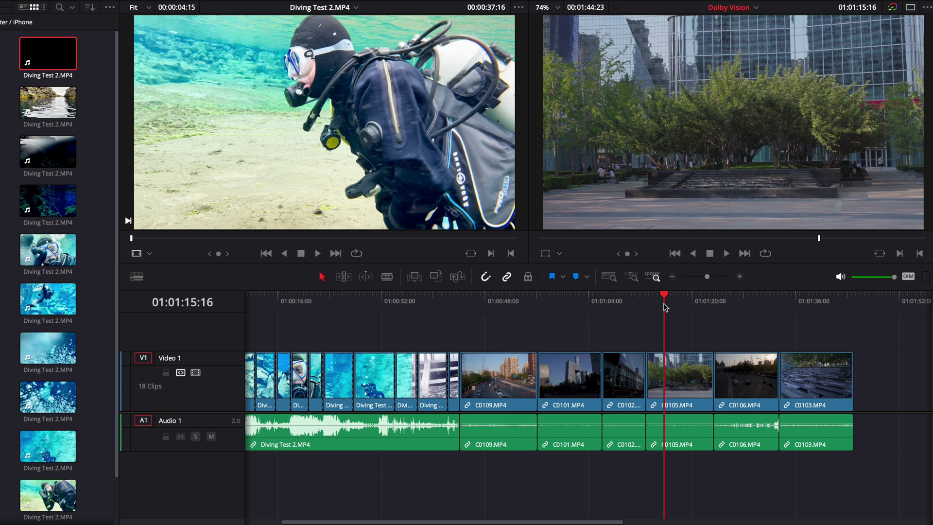
left_click(336, 306)
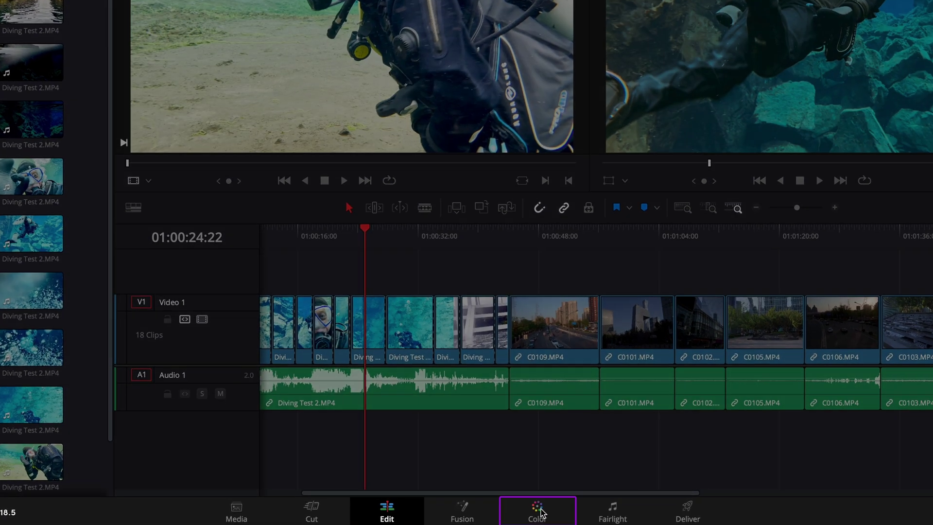
Step: On the Color page, set the waveform scale to HDR (ST.2084/HLG) and pop out the scopes
left_click(546, 516)
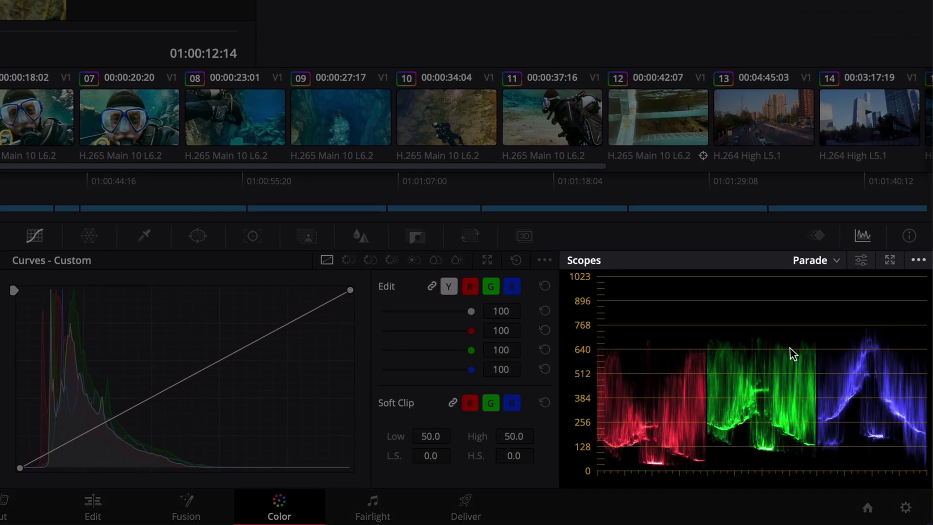
left_click(919, 260)
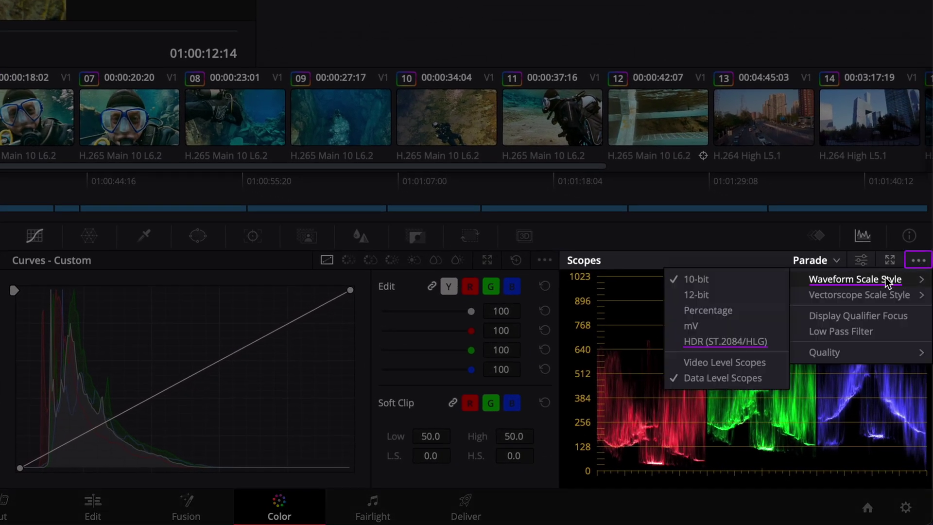
mouse_move(854, 279)
left_click(767, 340)
left_click(890, 261)
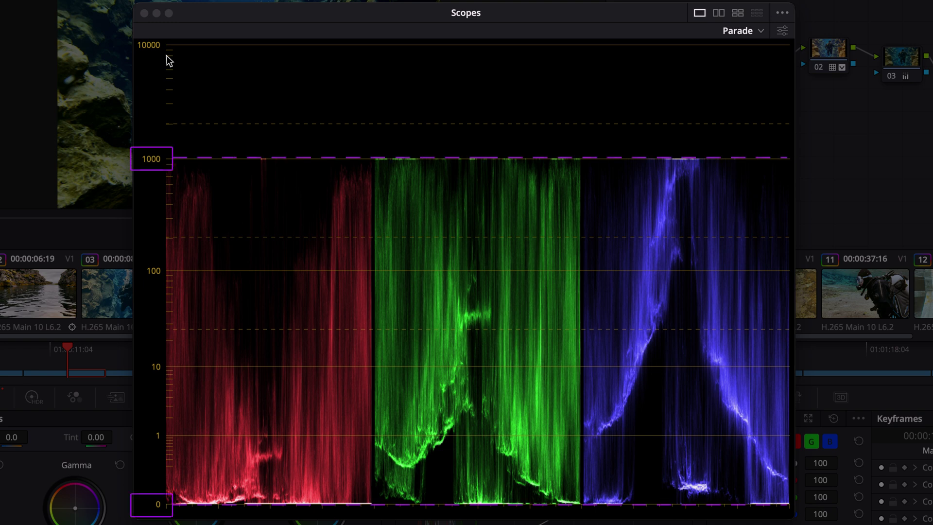
Step: Close the scopes, jump to the Fire 2 Ice graphic, and check Graphic01's input colour space
left_click(145, 12)
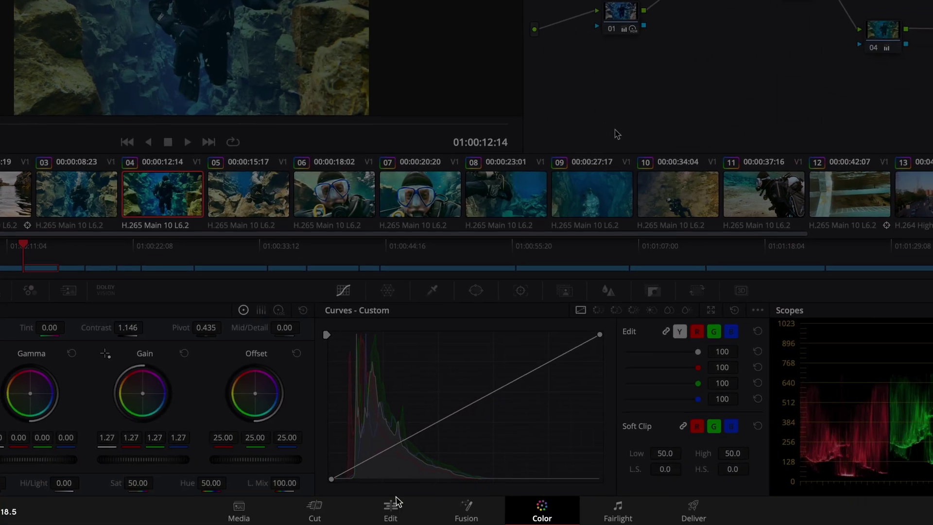
left_click(393, 507)
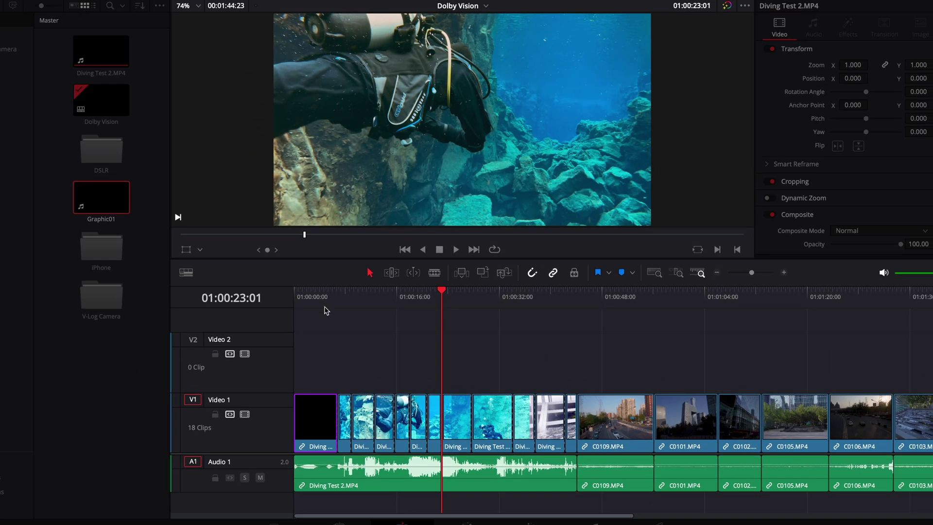
left_click(318, 299)
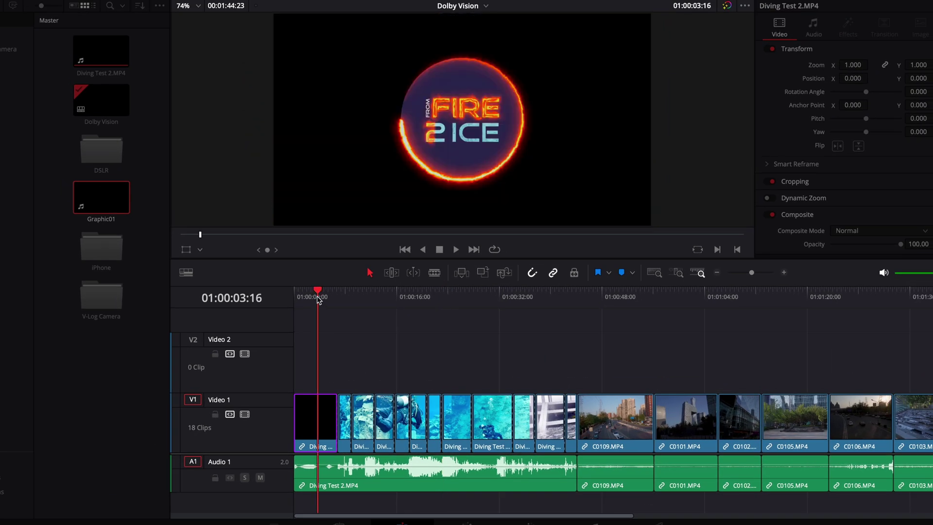
left_click(277, 511)
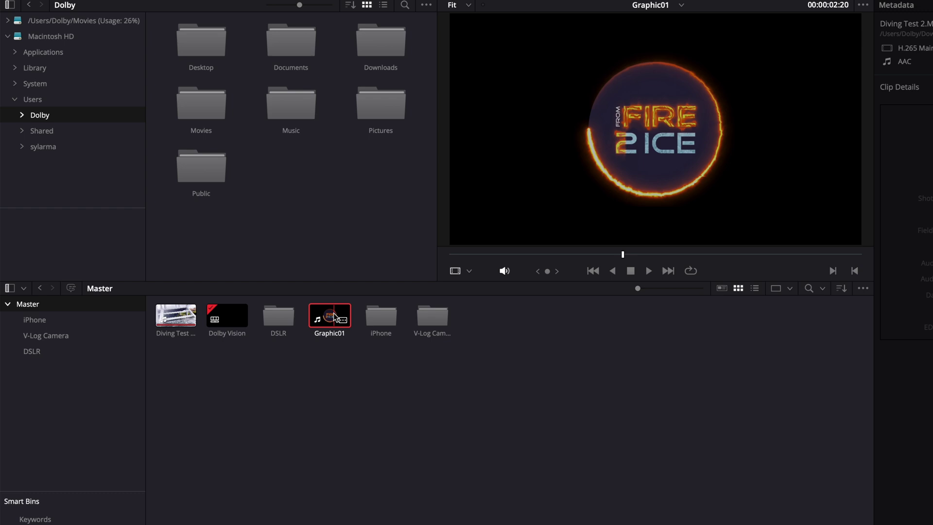
right_click(334, 317)
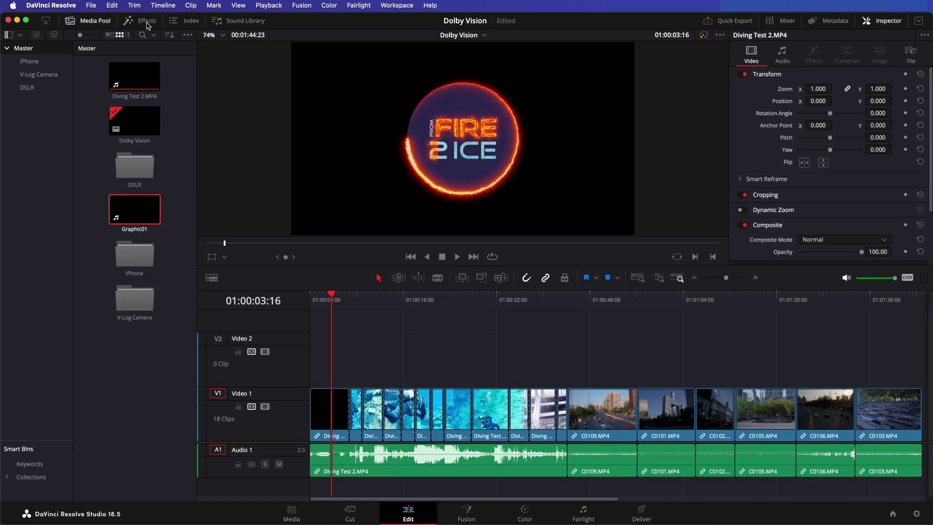
Step: Add a bold 'Dolby Vision' text title on Video 2, enlarged to size 145
left_click(141, 21)
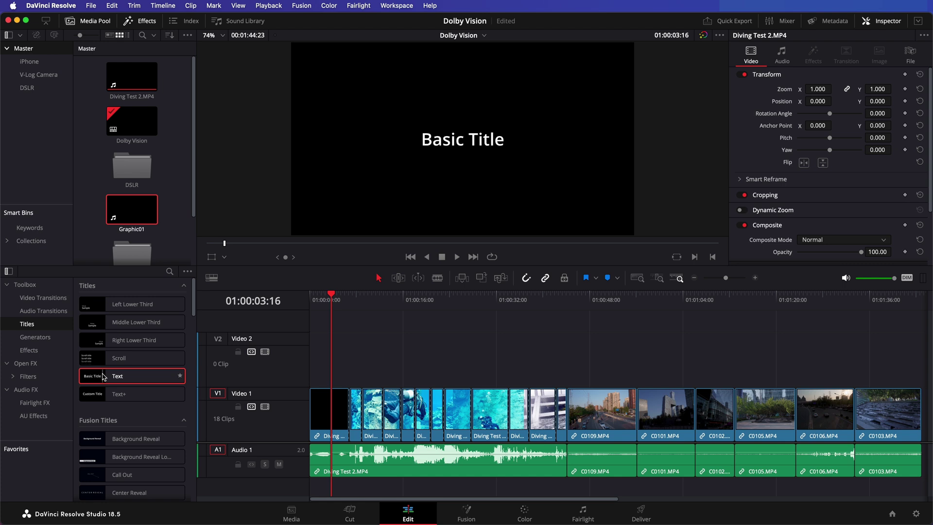
mouse_move(117, 376)
left_mouse_down()
mouse_move(383, 335)
mouse_move(383, 343)
left_mouse_up()
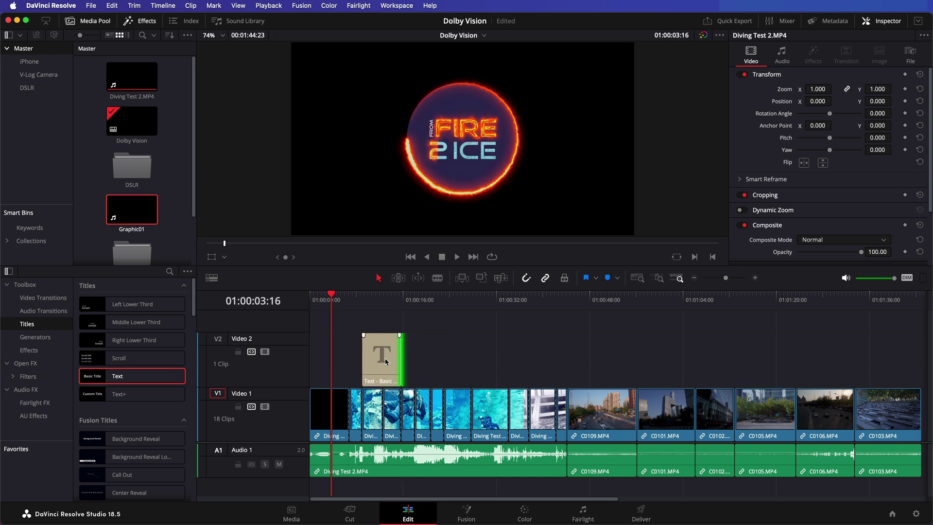
left_click(387, 361)
type("Dolby Vision")
left_click(843, 172)
left_click(860, 193)
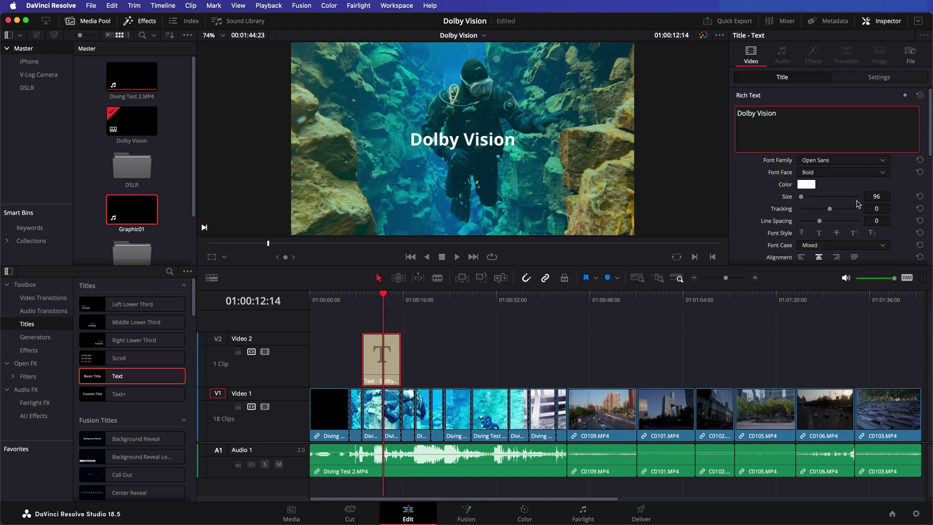
mouse_move(877, 196)
left_mouse_down()
mouse_move(900, 196)
mouse_move(896, 223)
left_mouse_up()
scroll(875, 219, "down", 3)
Step: Nudge the title down, make it a compound clip, and move to the Color page
key("Down")
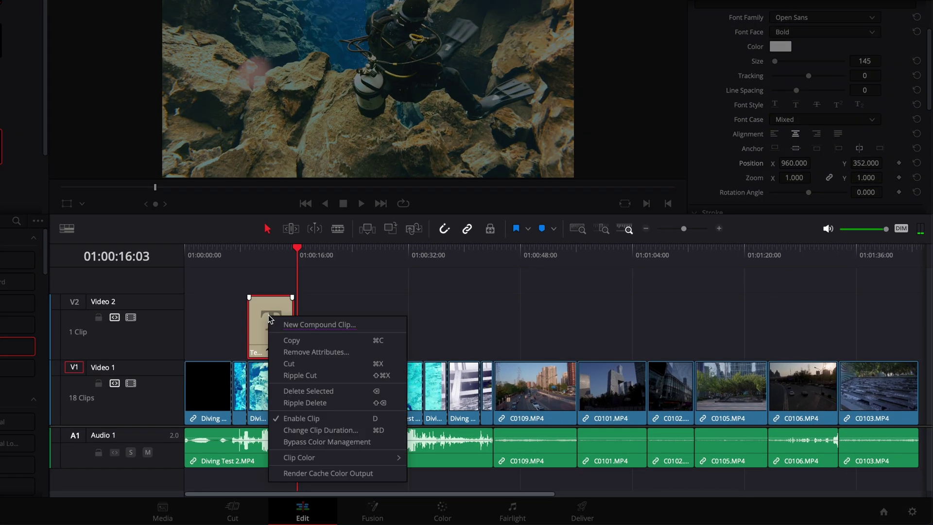
left_click(285, 325)
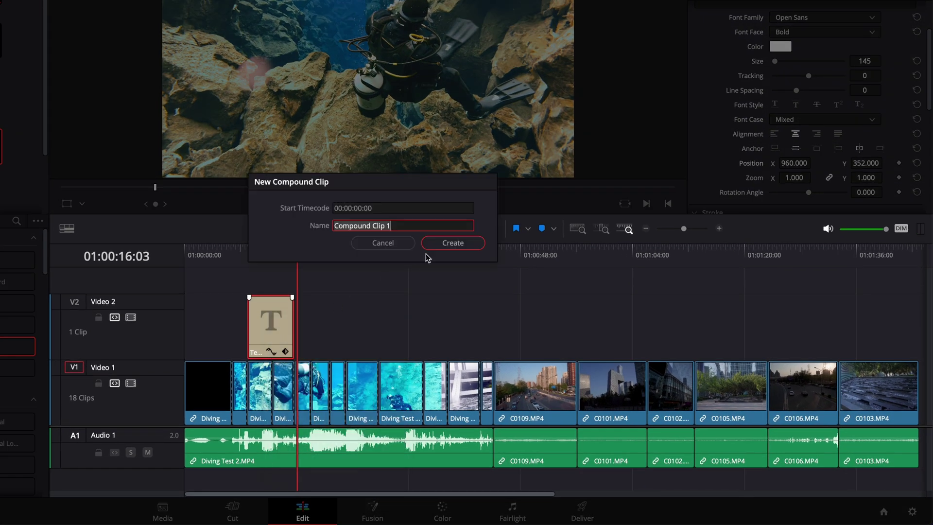
left_click(448, 243)
left_click(279, 253)
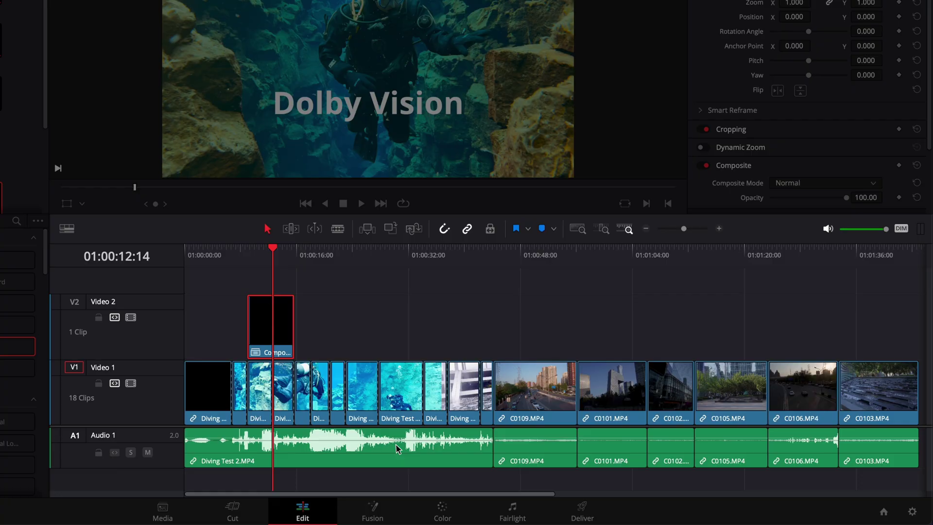
left_click(452, 515)
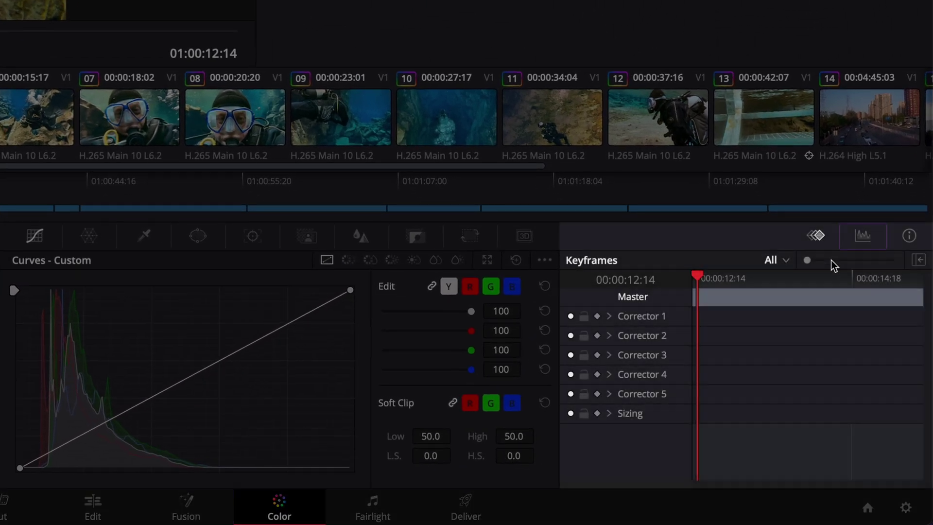
Step: Pop out the parade with 200 and 400 nit reference levels, then raise the clip's gain
left_click(861, 239)
left_click(888, 260)
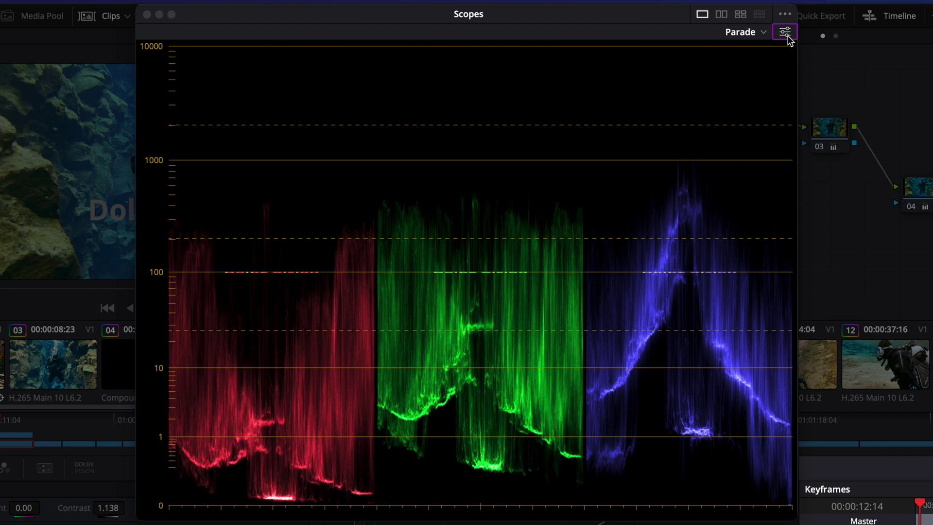
left_click(784, 33)
left_click(650, 425)
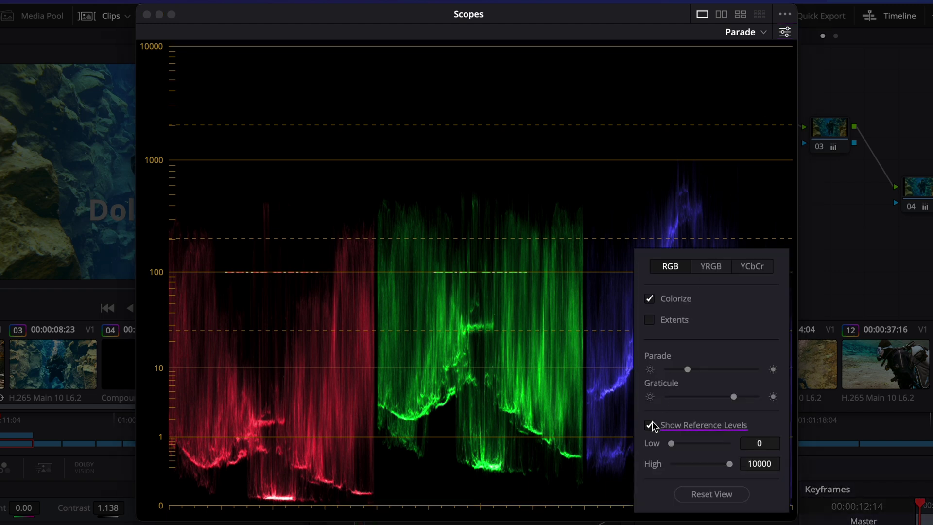
left_click(760, 443)
type("200")
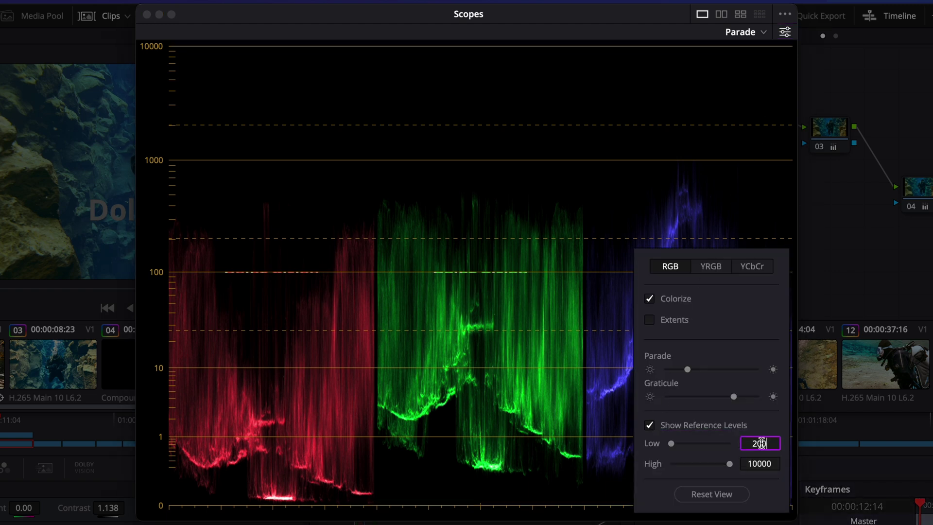
key("Tab")
type("400")
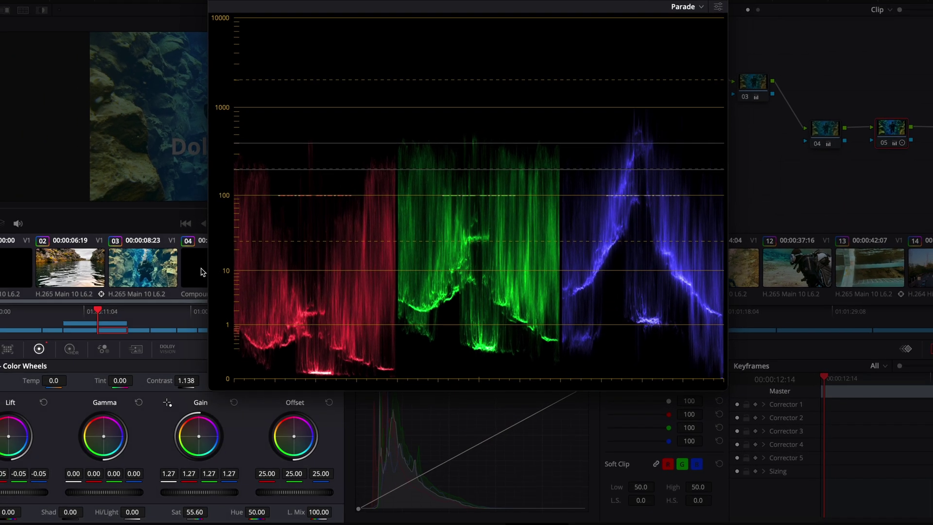
left_click_drag(191, 493, 212, 493)
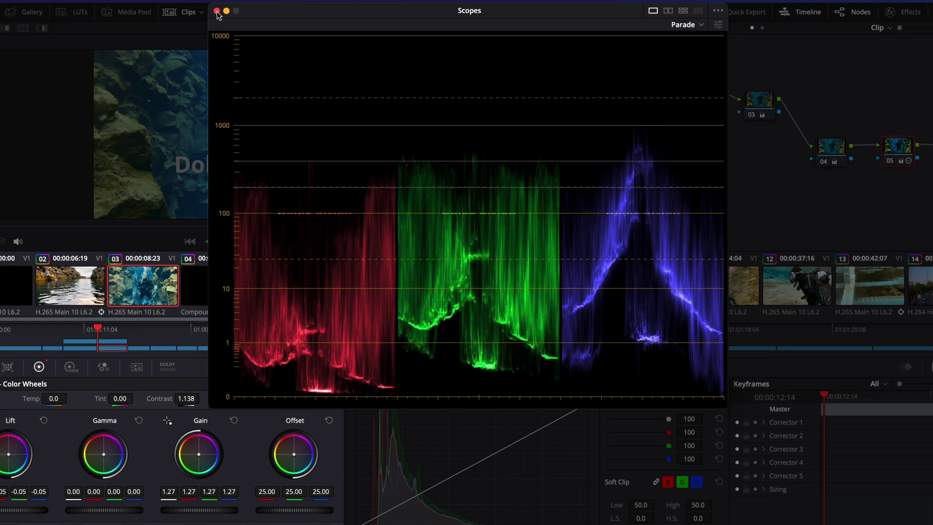
Step: Apply the H.265 Master preset, name the render 'Dolby Vision', and save it to the Desktop
left_click(217, 12)
left_click(665, 512)
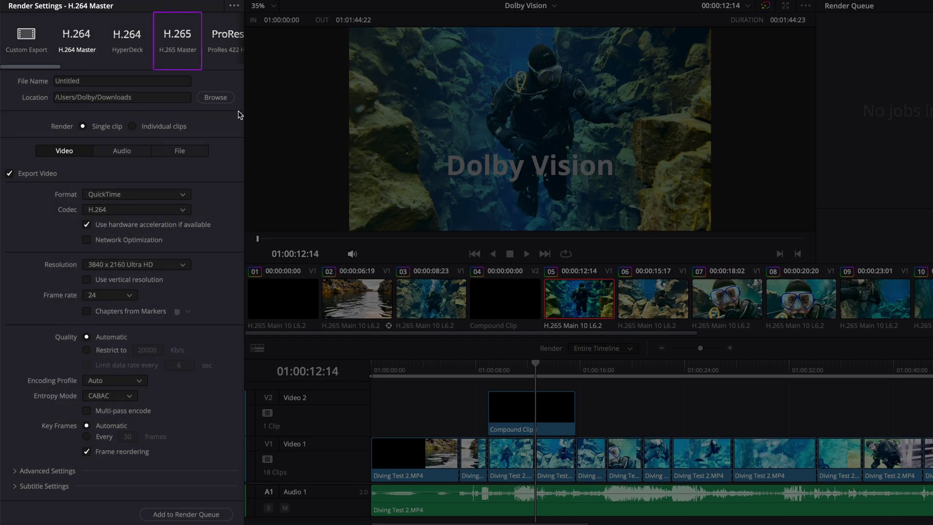
left_click(180, 36)
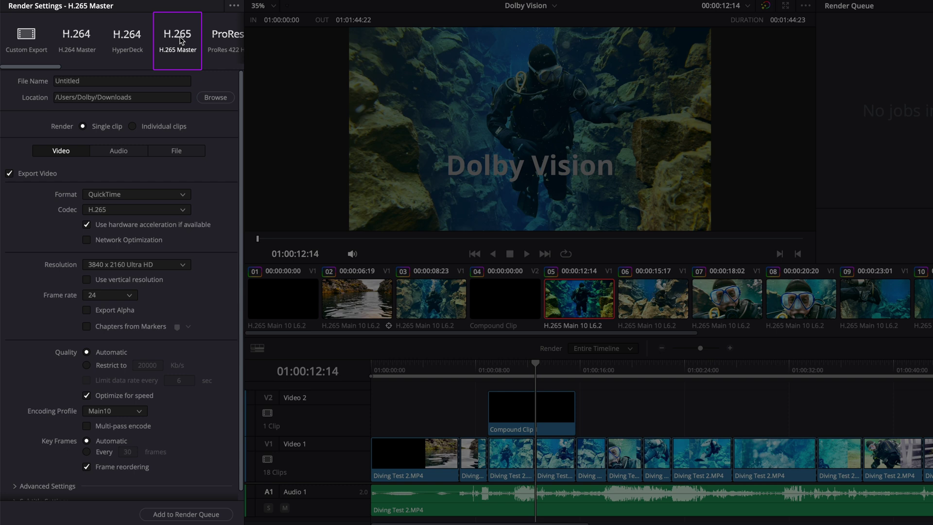
double_click(113, 80)
type("Dolby V")
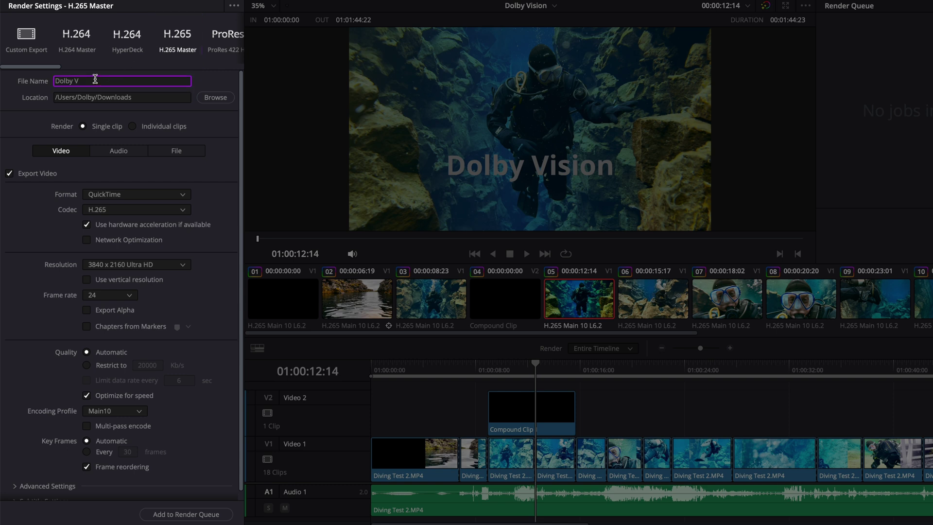
type("ision")
left_click(215, 97)
left_click(332, 119)
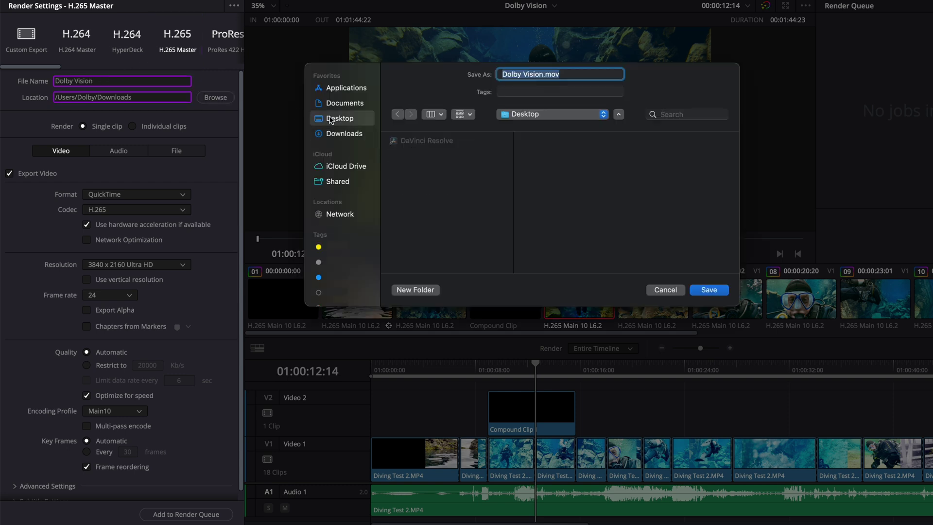
left_click(702, 289)
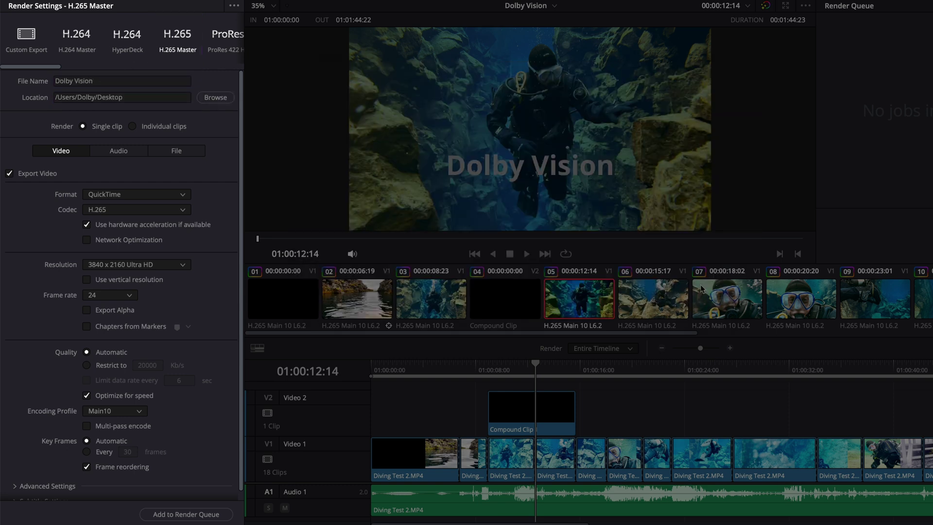
Step: Set the render format to MP4, codec to H.265, and quality to Automatic
left_click(181, 197)
left_click(150, 257)
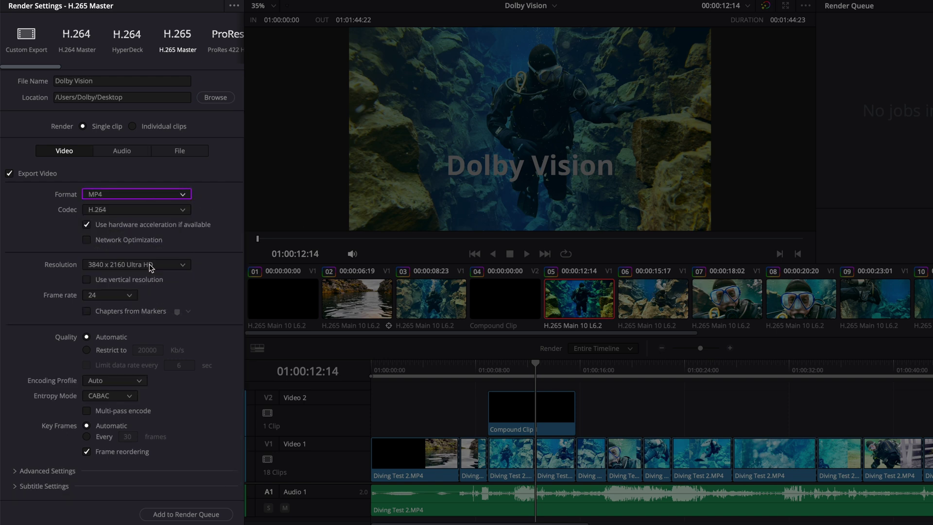
left_click(152, 211)
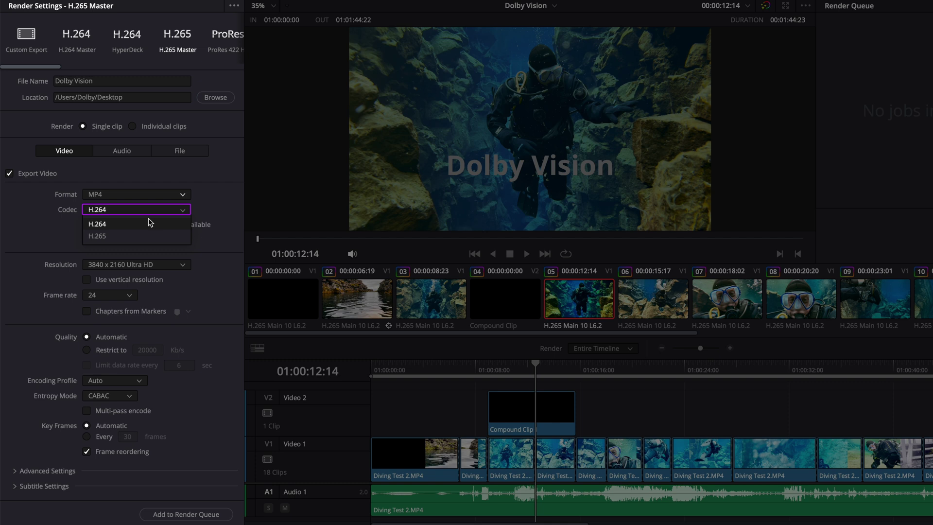
left_click(143, 235)
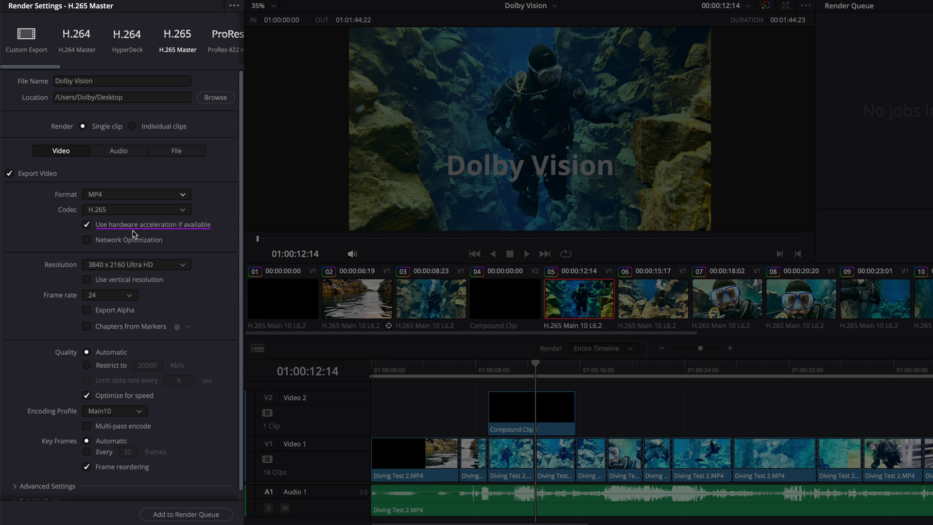
left_click(88, 365)
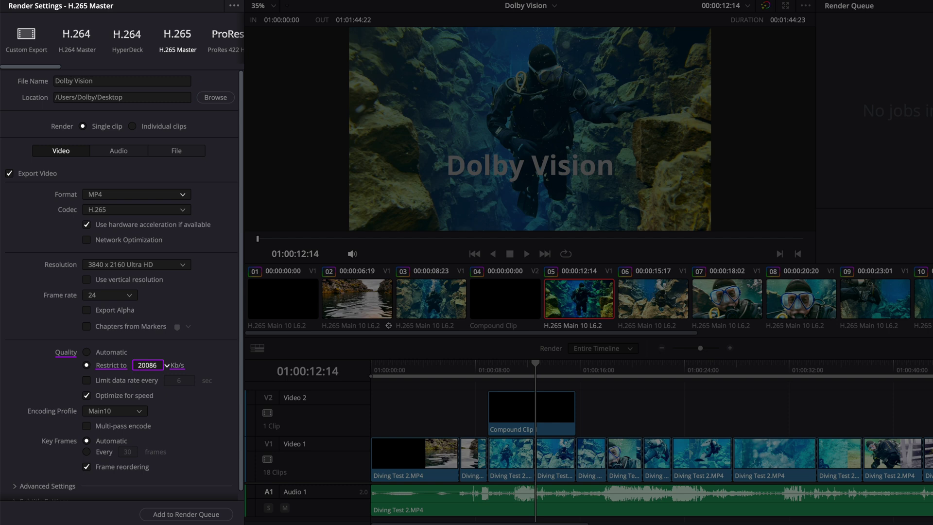
left_click(87, 353)
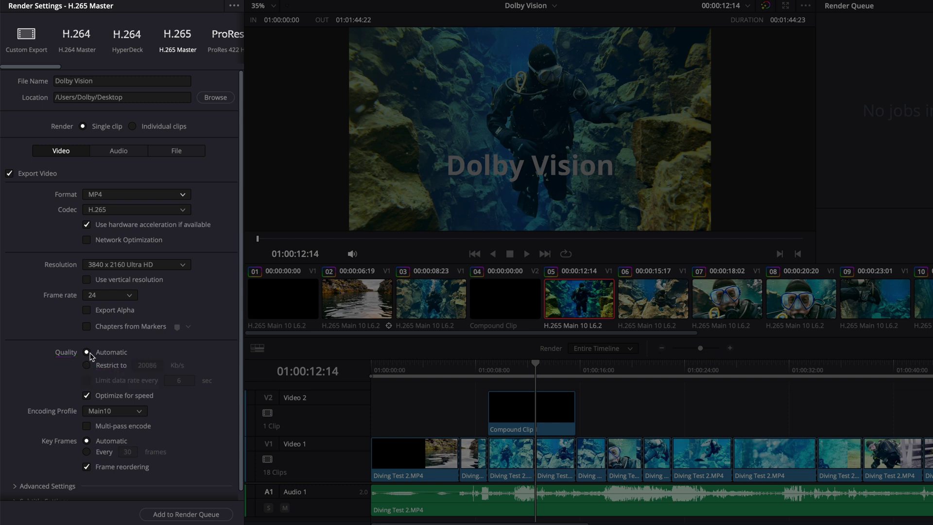
scroll(90, 356, "down", 1)
Step: Set the Dolby Vision profile to Profile 8.4 in the advanced render settings
left_click(15, 478)
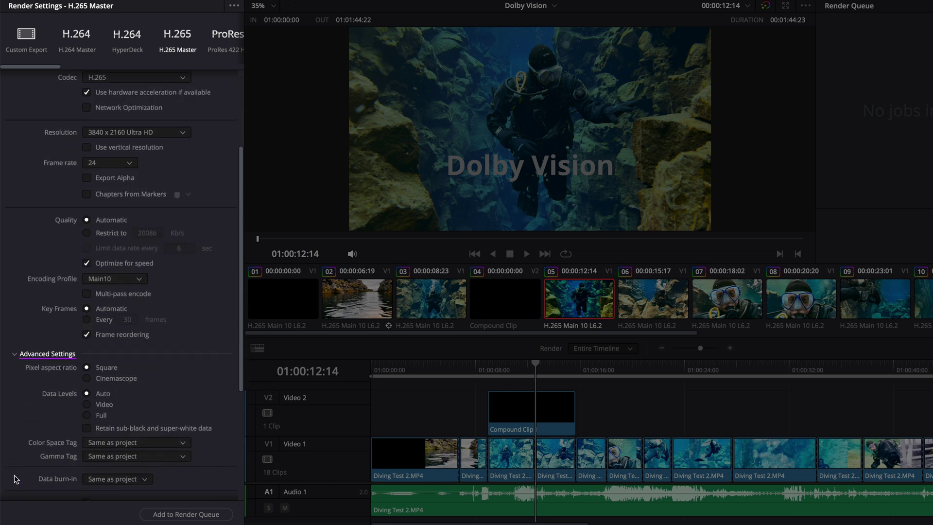
scroll(14, 480, "down", 2)
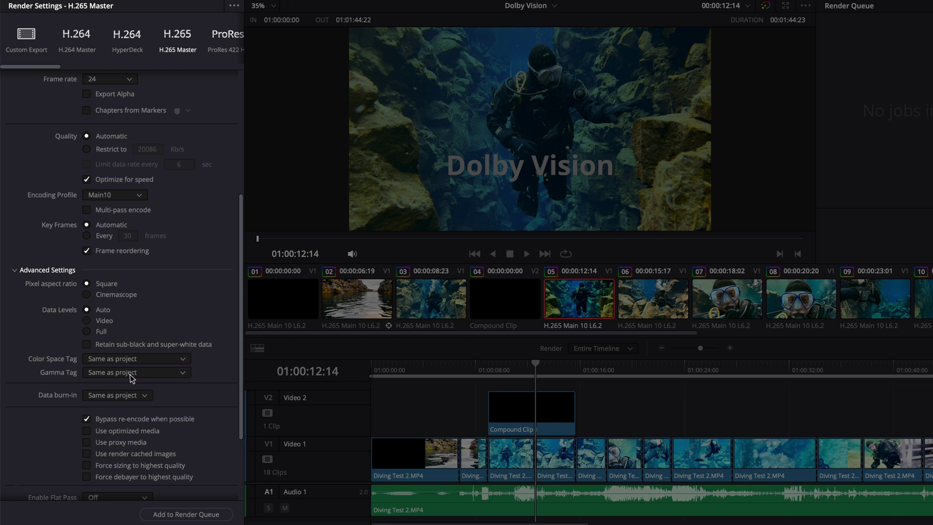
scroll(130, 377, "down", 5)
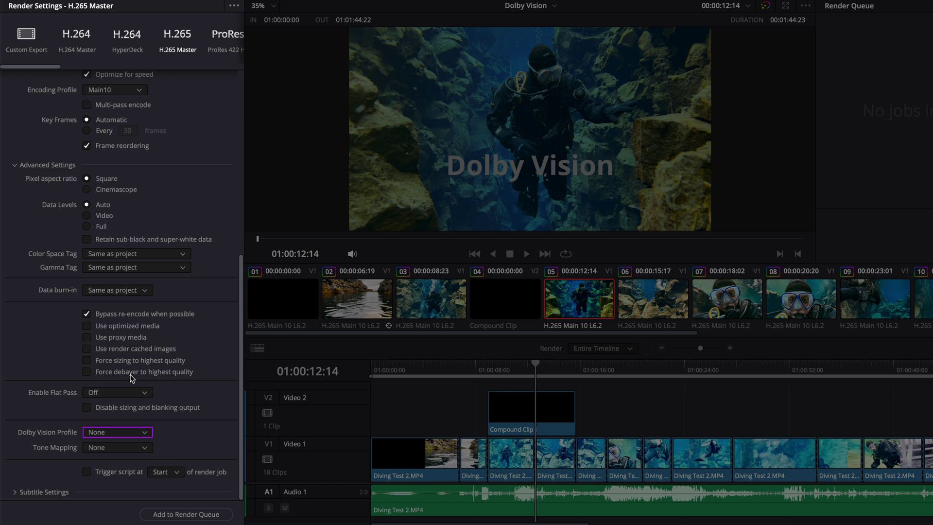
left_click(129, 434)
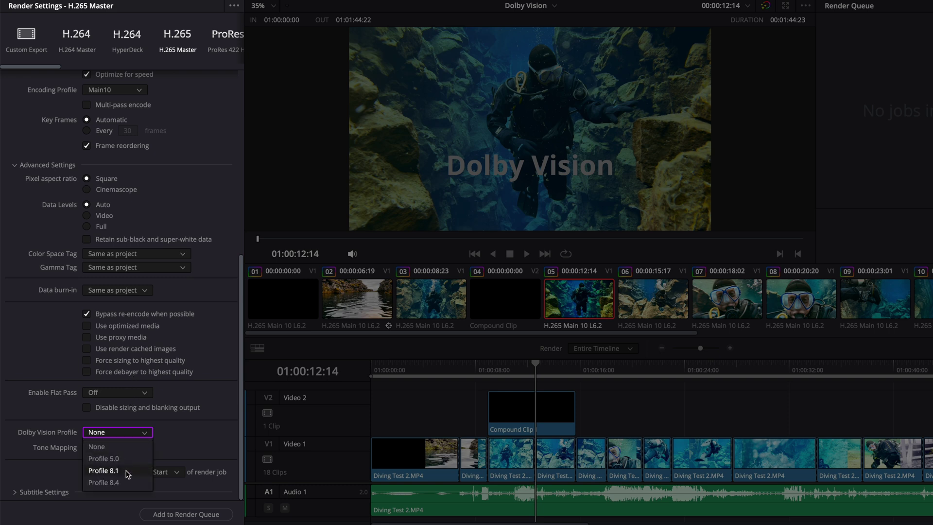
left_click(106, 483)
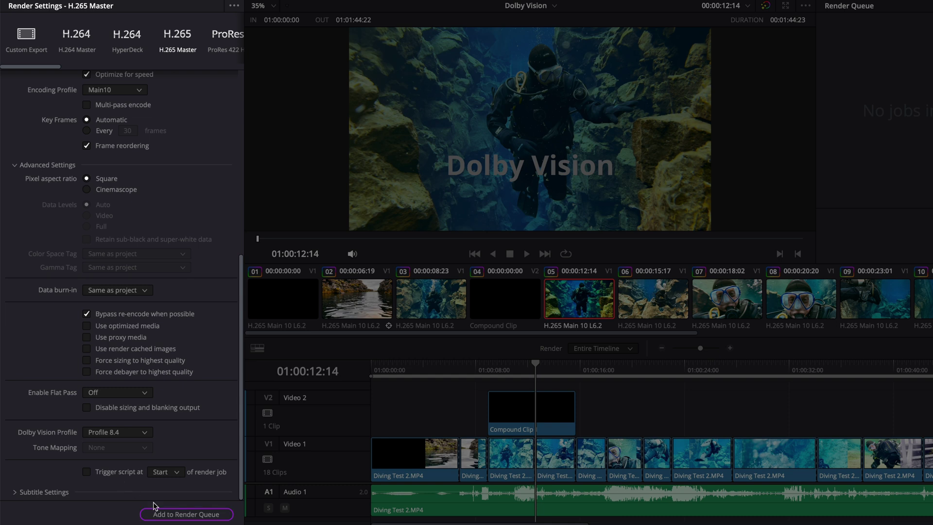
Step: Queue the Dolby Vision render job and render it to the Desktop
left_click(166, 515)
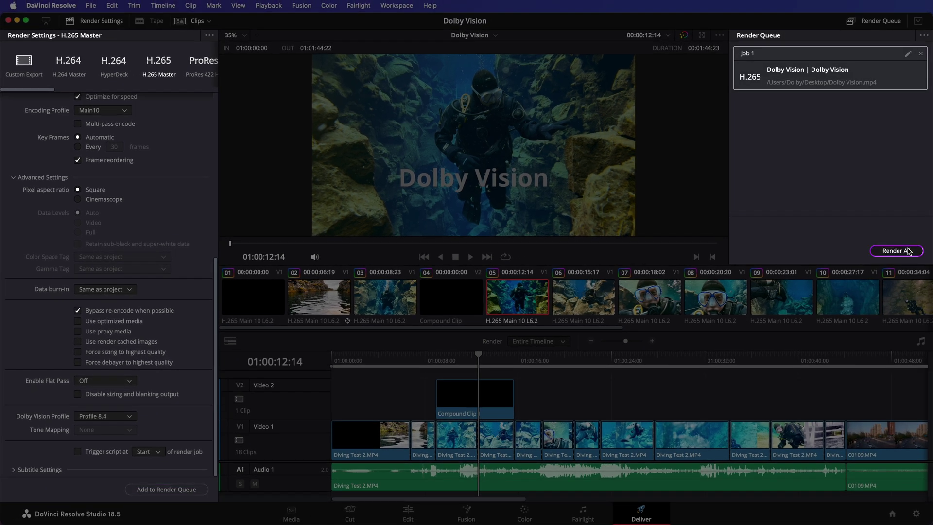
left_click(908, 251)
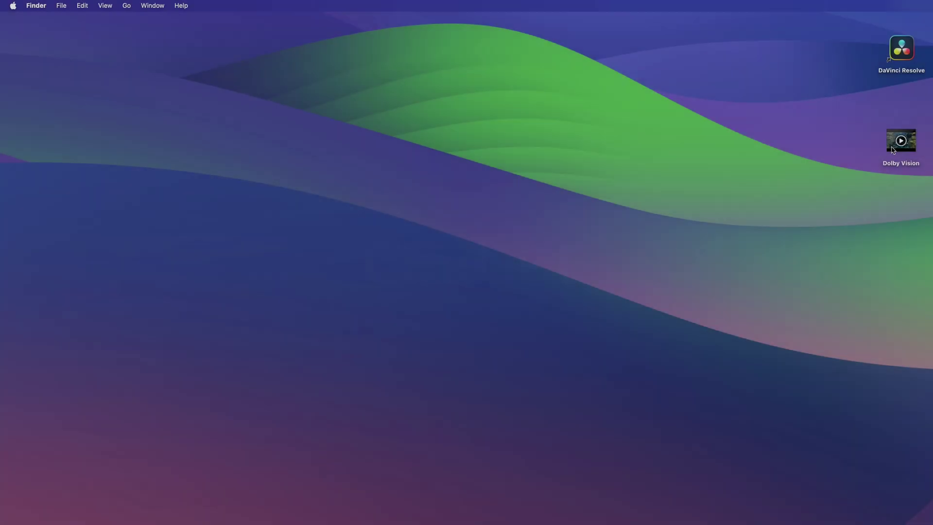
Step: Open the rendered Dolby Vision MP4 from the Desktop and play it
double_click(898, 143)
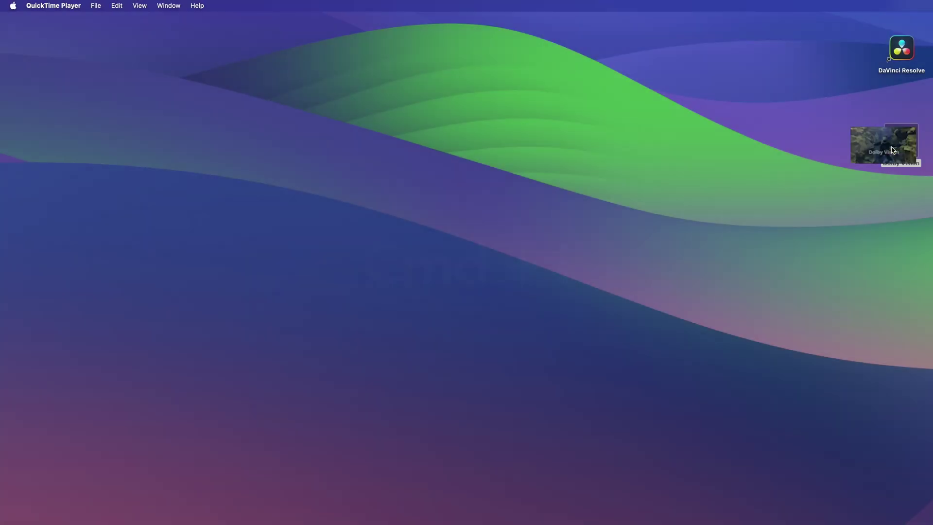
key("space")
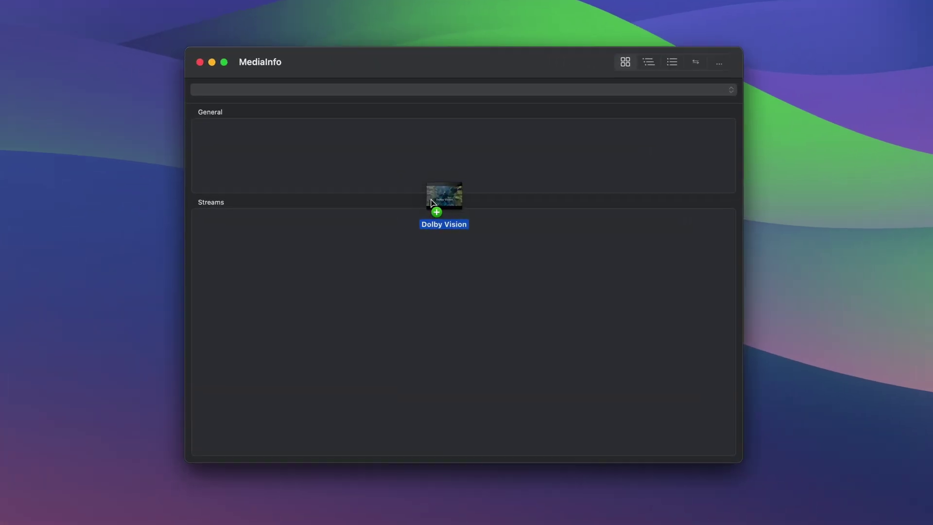
Step: Load Dolby Vision.mp4 into MediaInfo and show its metadata as a tree
left_click_drag(431, 203, 438, 212)
left_click(687, 32)
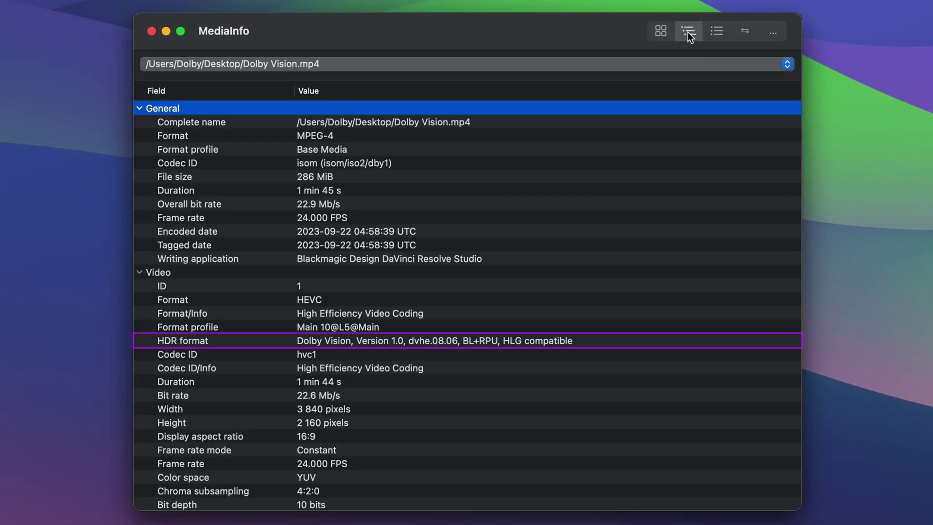